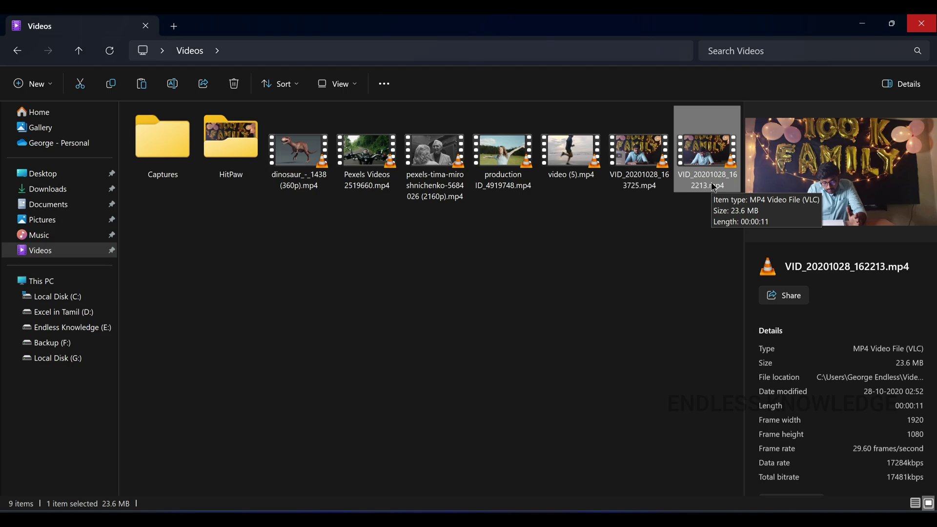
# - Drag VID_20201028_162213.mp4 from File Explorer into the HitPaw Video Enhancer window
pyautogui.moveTo(711, 177); pyautogui.dragTo(335, 273)
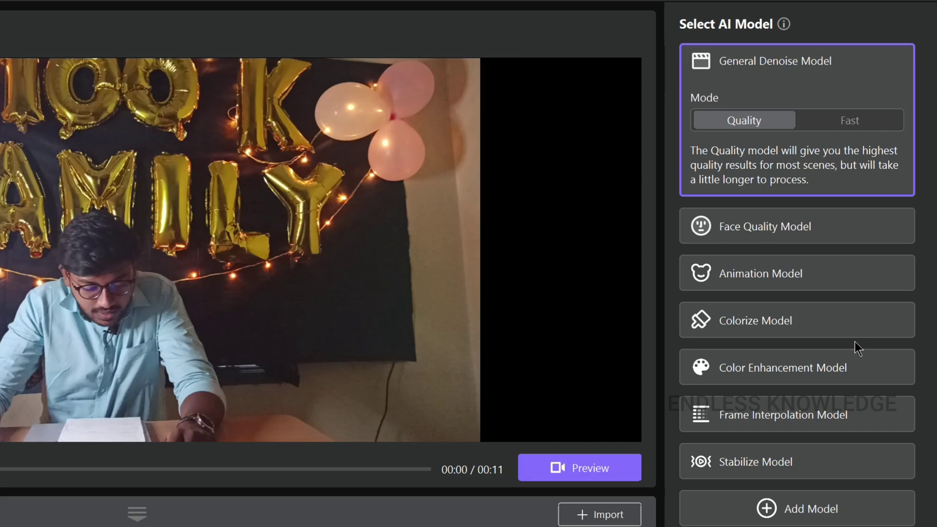
pyautogui.click(793, 508)
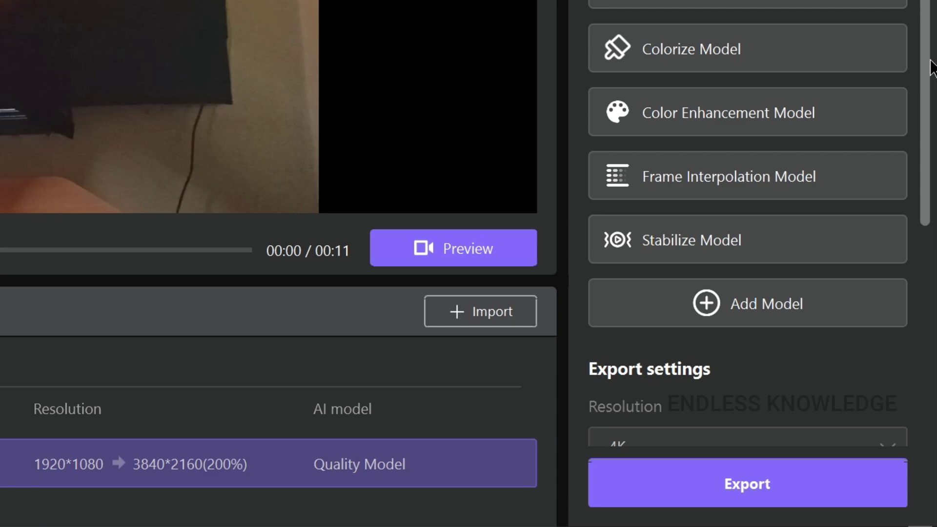
pyautogui.scroll(-5, 931, 244)
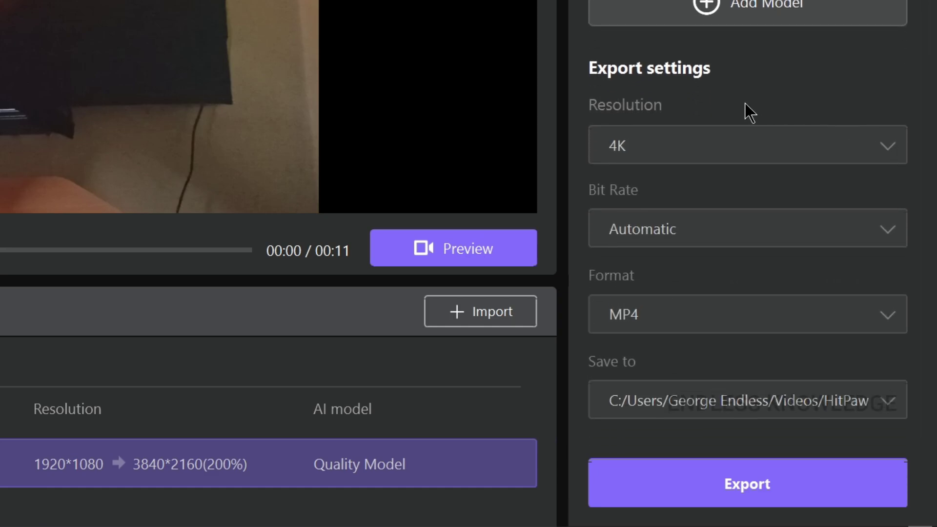
pyautogui.click(714, 227)
pyautogui.click(713, 226)
pyautogui.click(682, 139)
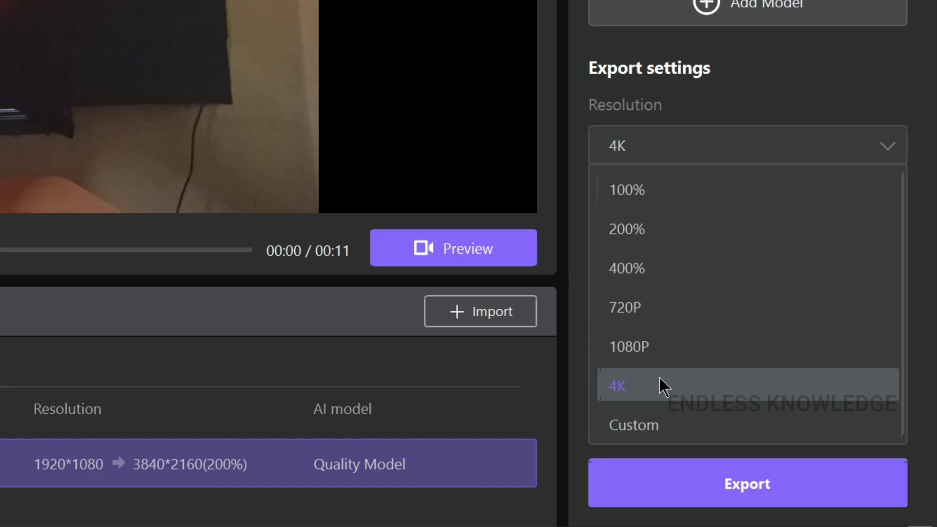
pyautogui.click(659, 232)
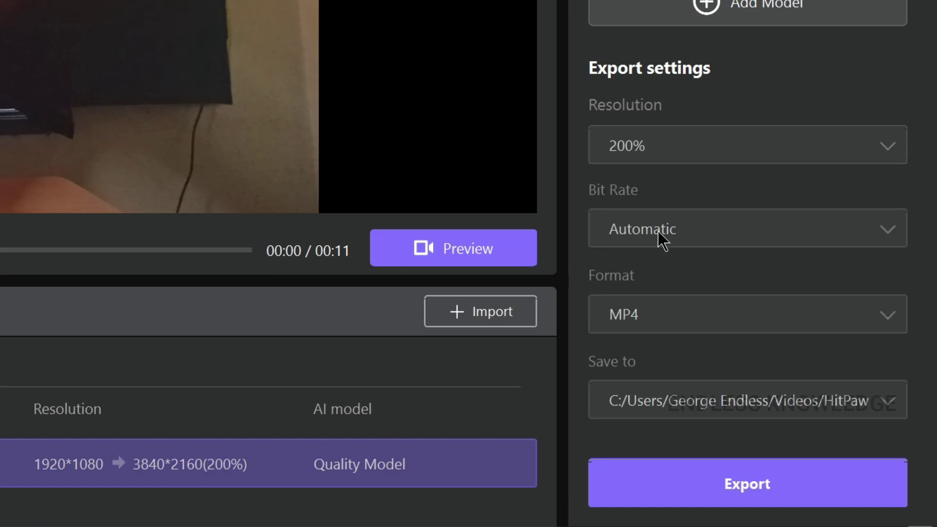
pyautogui.click(652, 148)
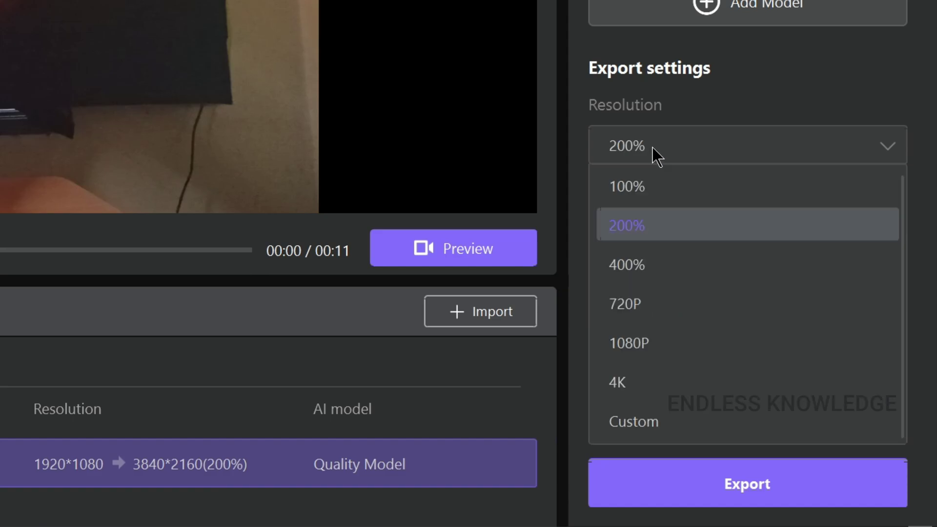
pyautogui.click(648, 371)
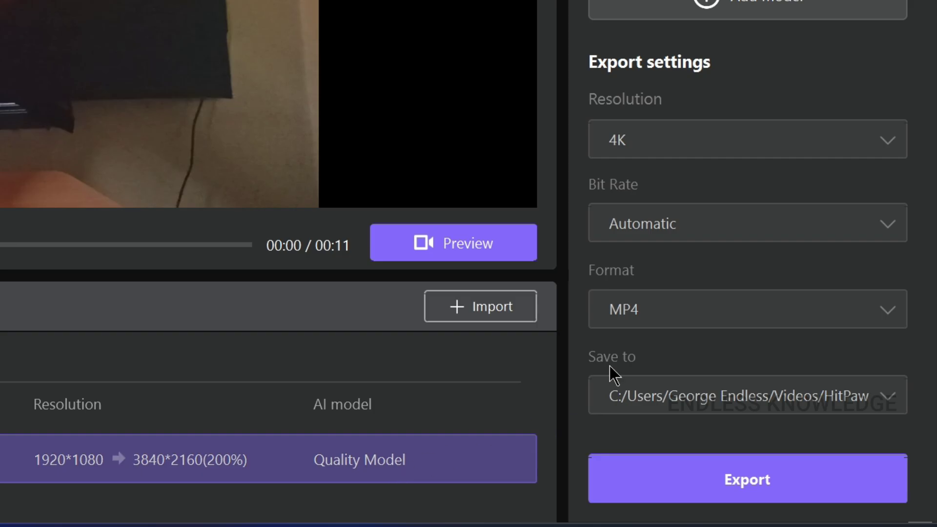
pyautogui.scroll(6, 923, 146)
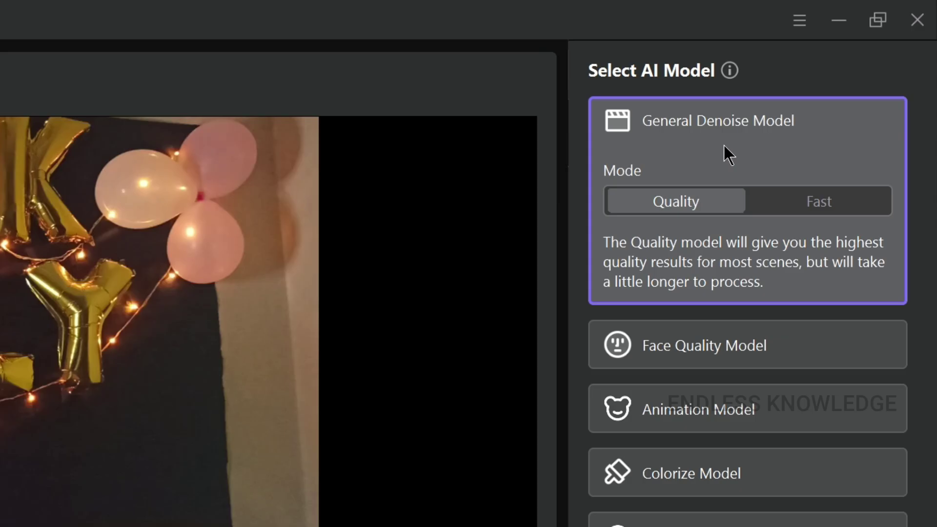
pyautogui.moveTo(742, 156)
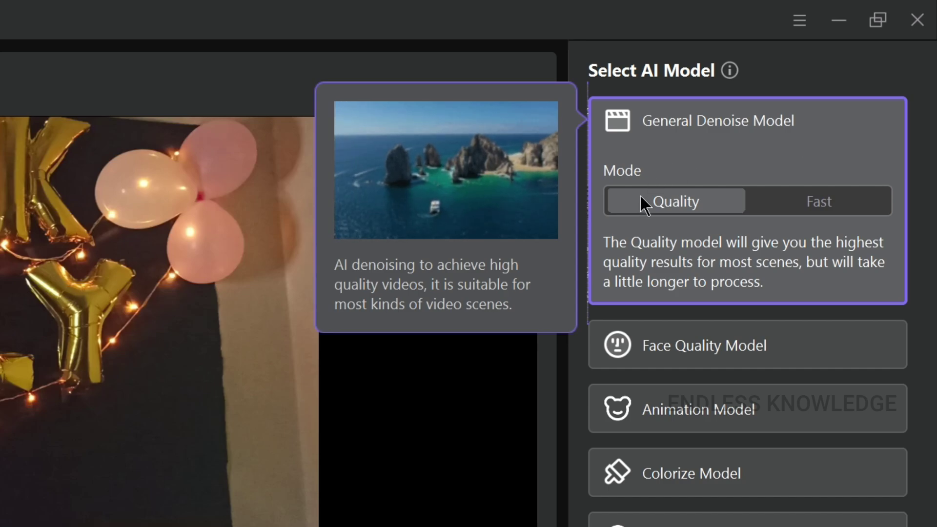
pyautogui.click(802, 204)
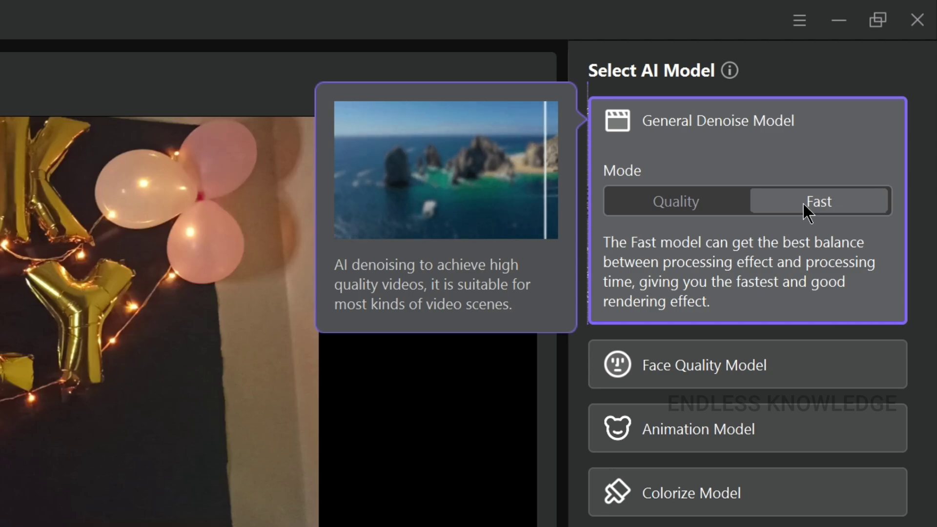
pyautogui.click(706, 200)
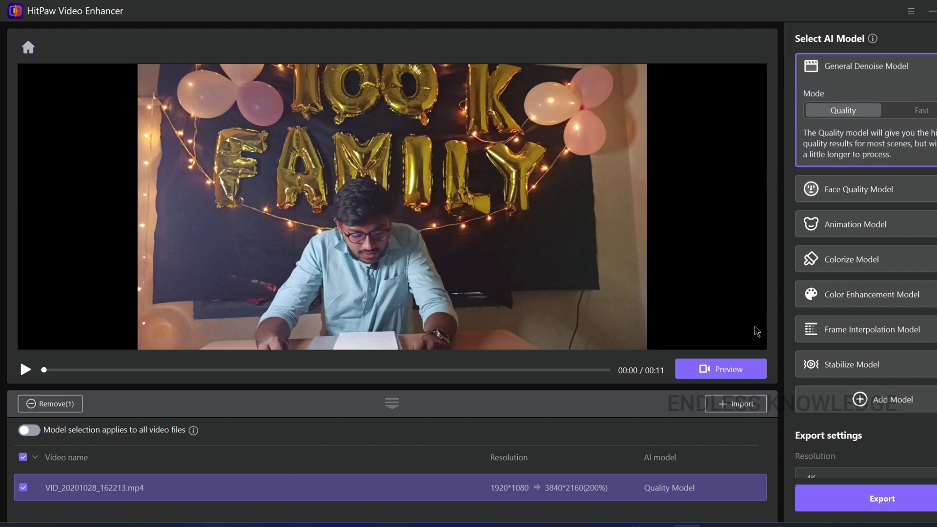
# - Preview the 100K FAMILY clip beside its 4K Quality Model output, then export it
pyautogui.click(707, 372)
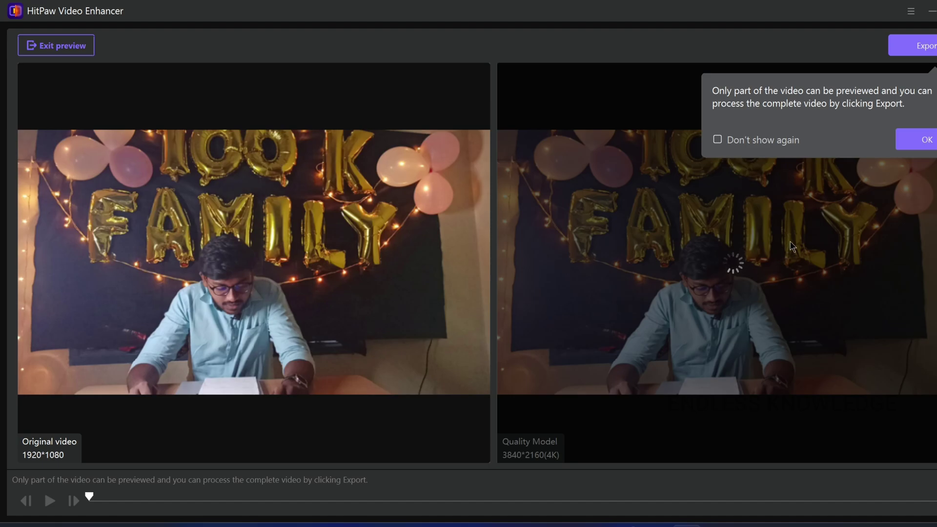
pyautogui.click(915, 140)
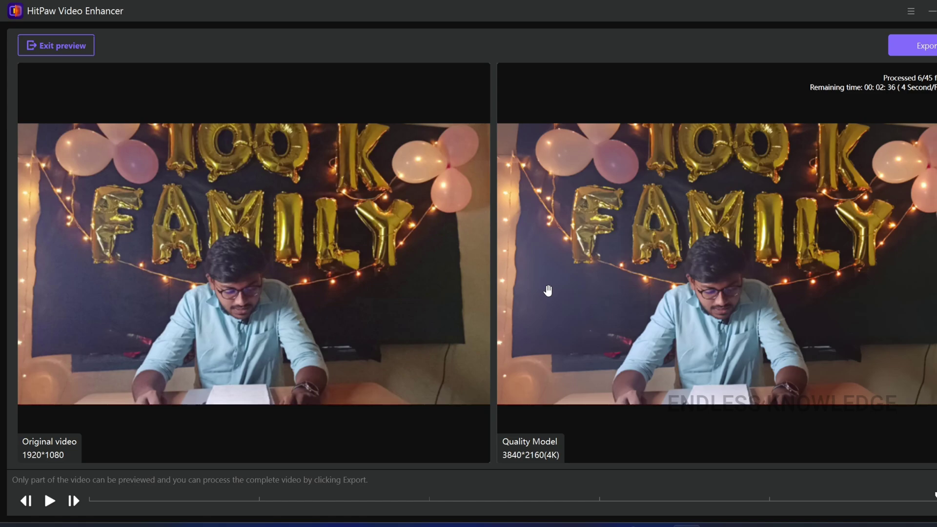
pyautogui.click(927, 47)
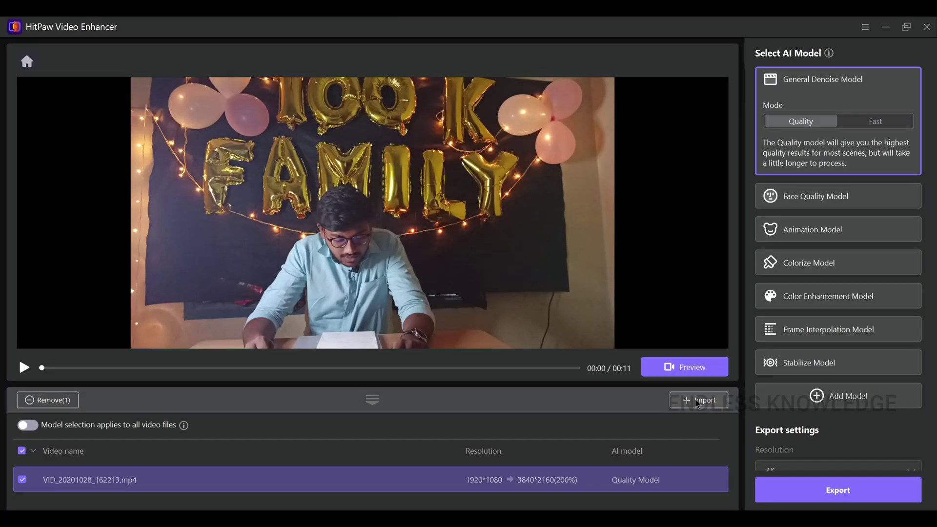
# - Import VID_20201028_163725.mp4 from the Videos folder as a second clip
pyautogui.click(698, 401)
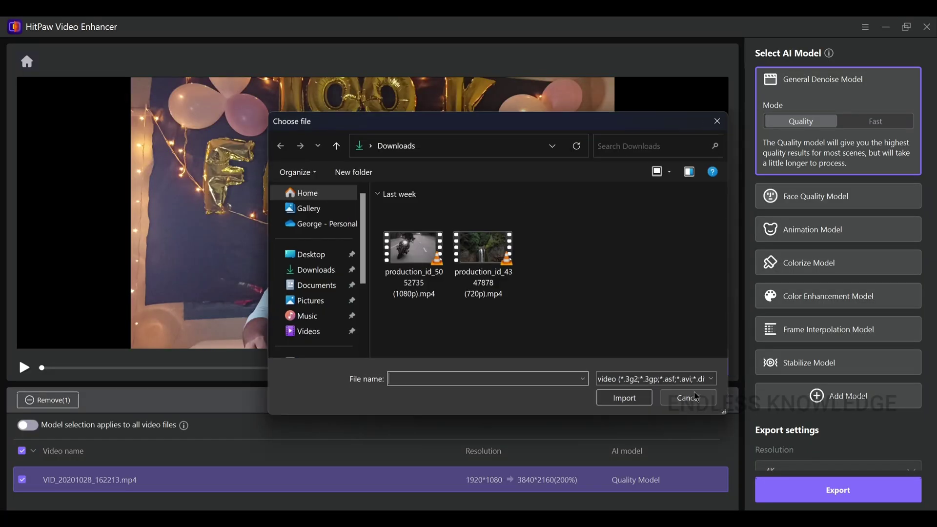
pyautogui.click(310, 332)
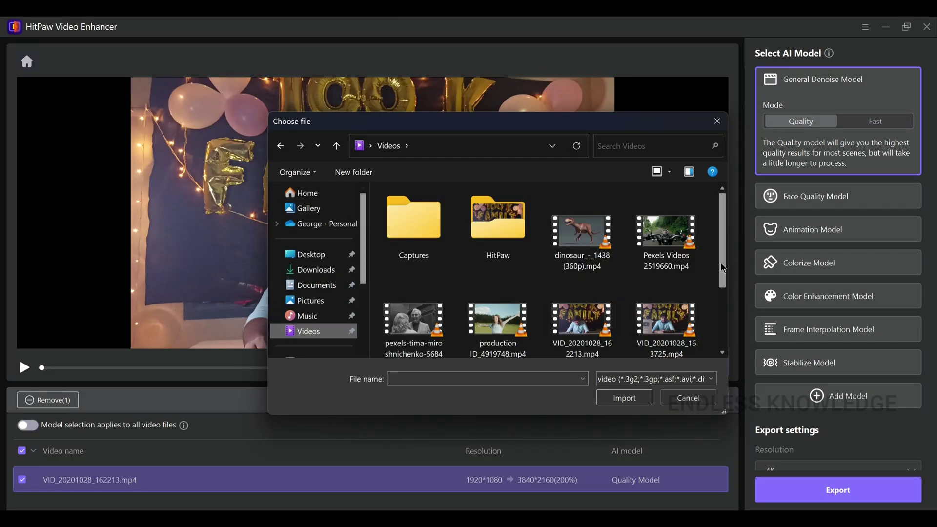
pyautogui.scroll(-1, 724, 268)
pyautogui.click(665, 286)
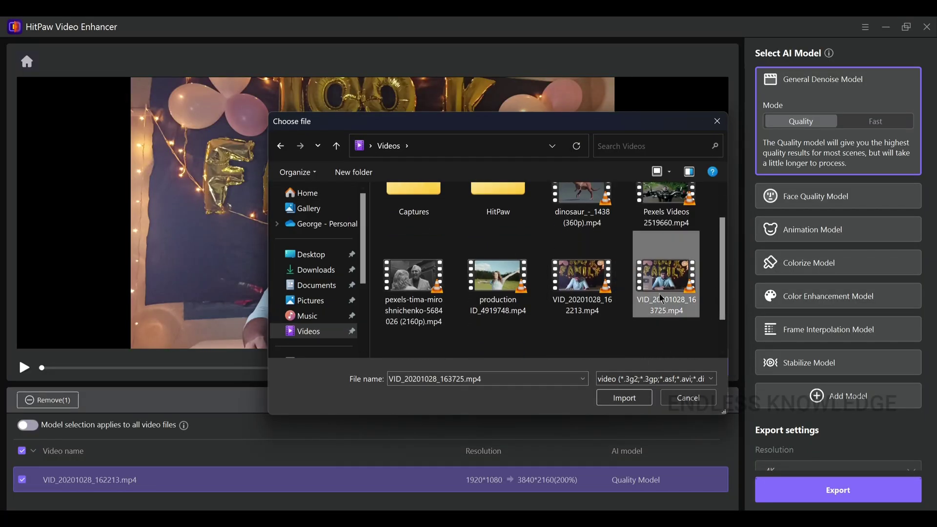
pyautogui.click(625, 398)
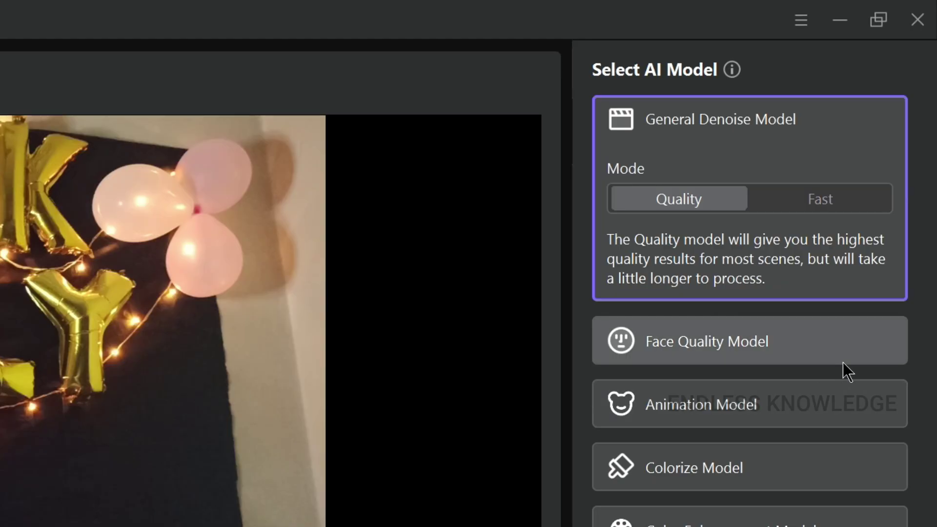
# - Apply Face Quality Model with 4K output and preview it beside the 1920*1080 original
pyautogui.moveTo(855, 192)
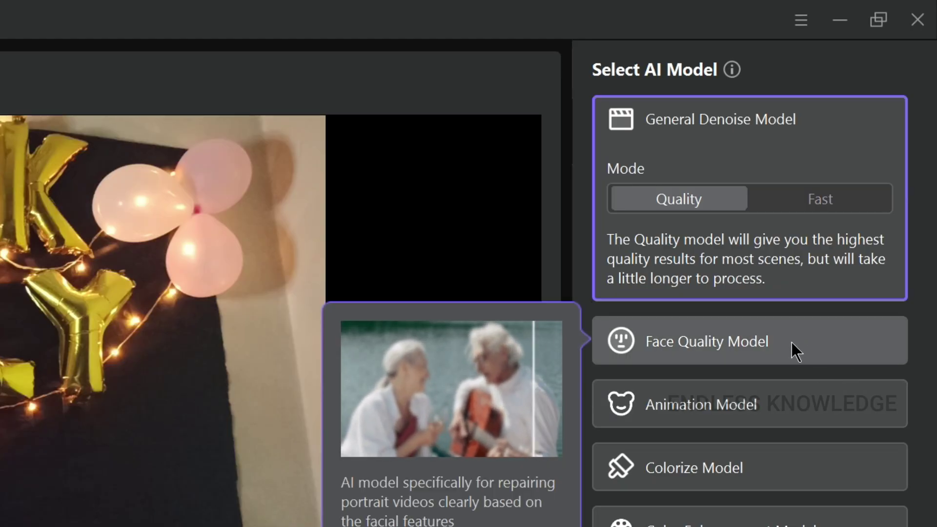
pyautogui.click(792, 342)
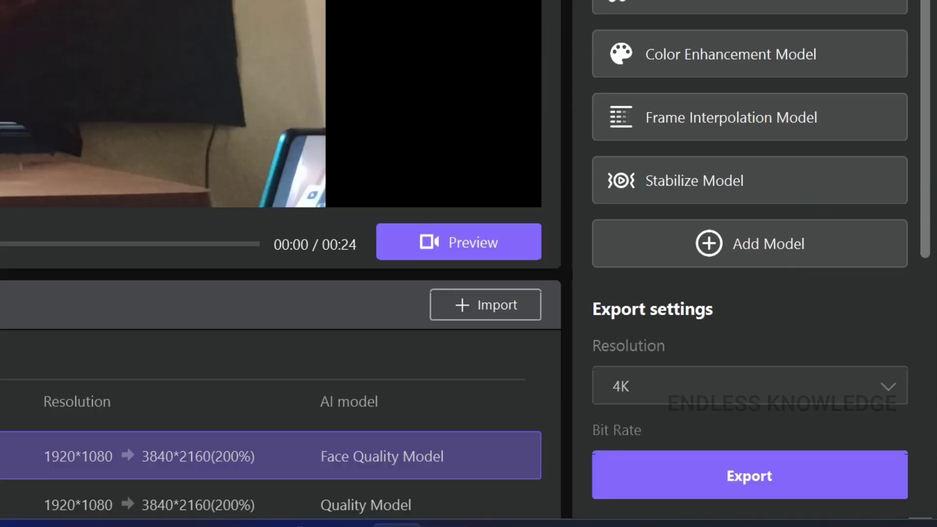
pyautogui.scroll(-5, 692, 265)
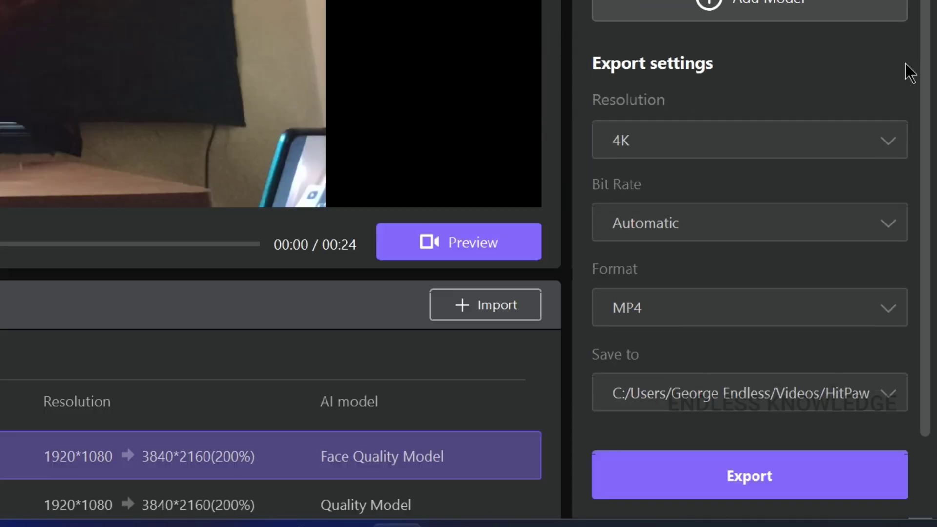
pyautogui.click(655, 140)
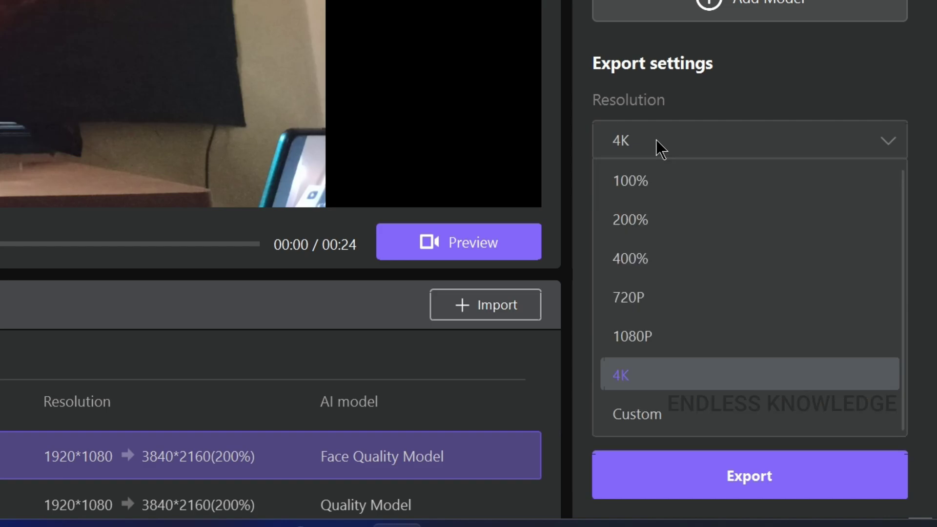
pyautogui.click(621, 371)
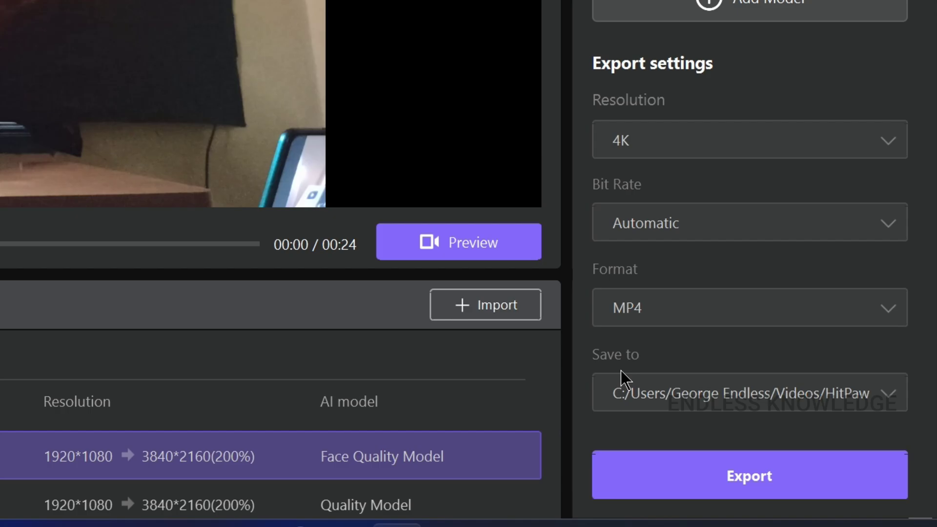
pyautogui.click(450, 239)
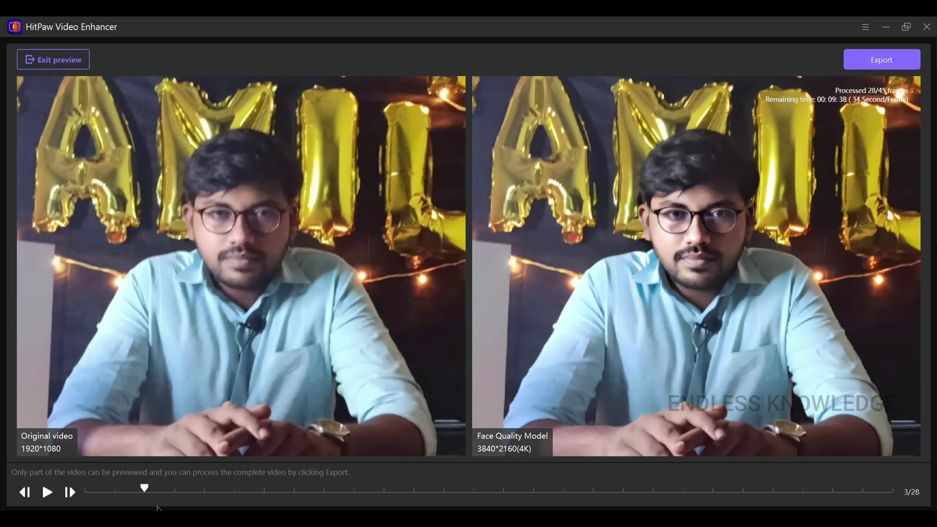
# - Export the face-enhanced clip, play video (5).mp4 in VLC, then return to File Explorer
pyautogui.click(881, 61)
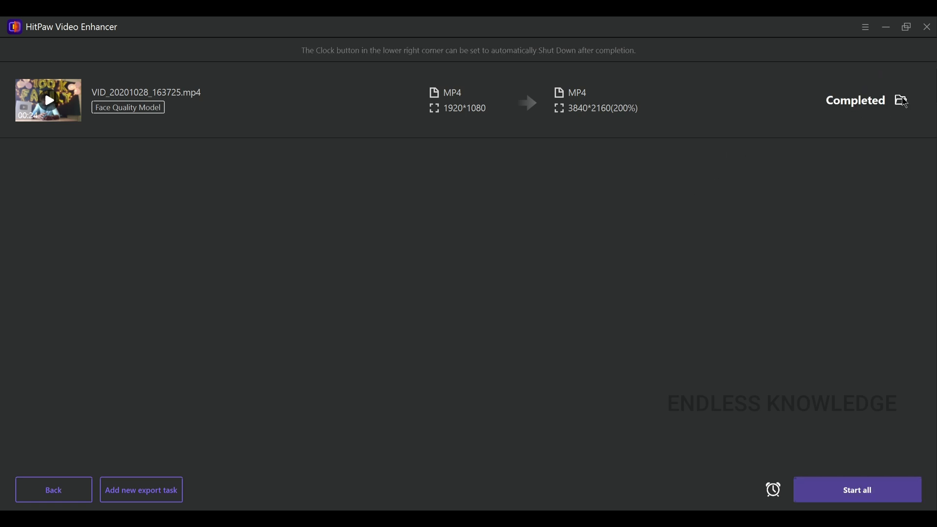
pyautogui.click(900, 98)
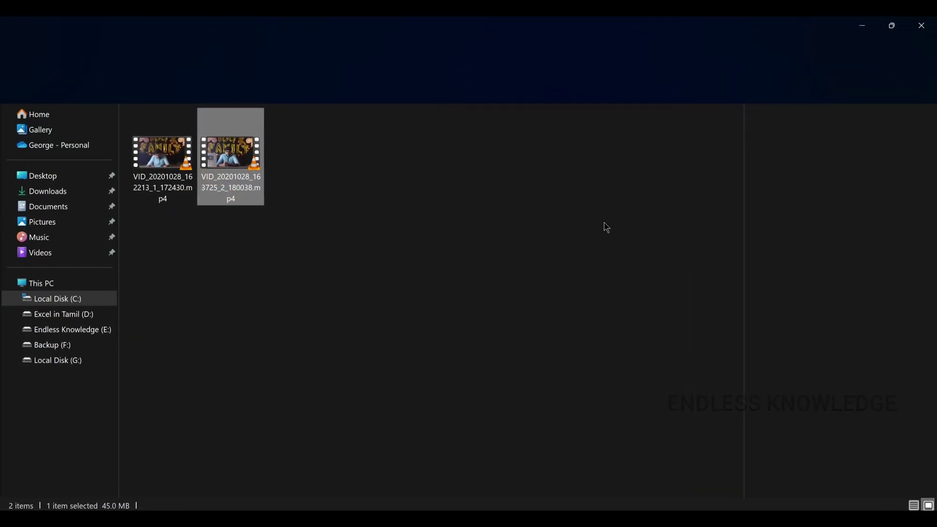
pyautogui.doubleClick(231, 161)
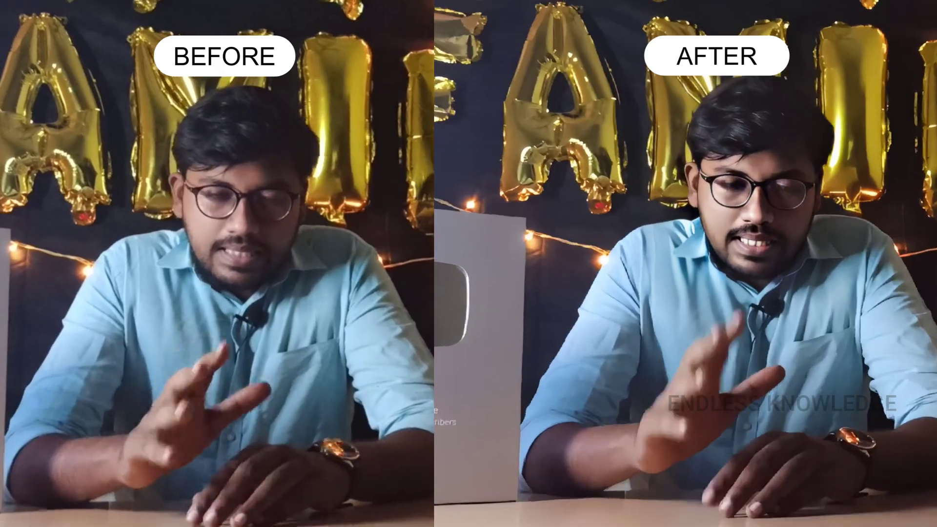
pyautogui.hotkey('alt', 'Tab')
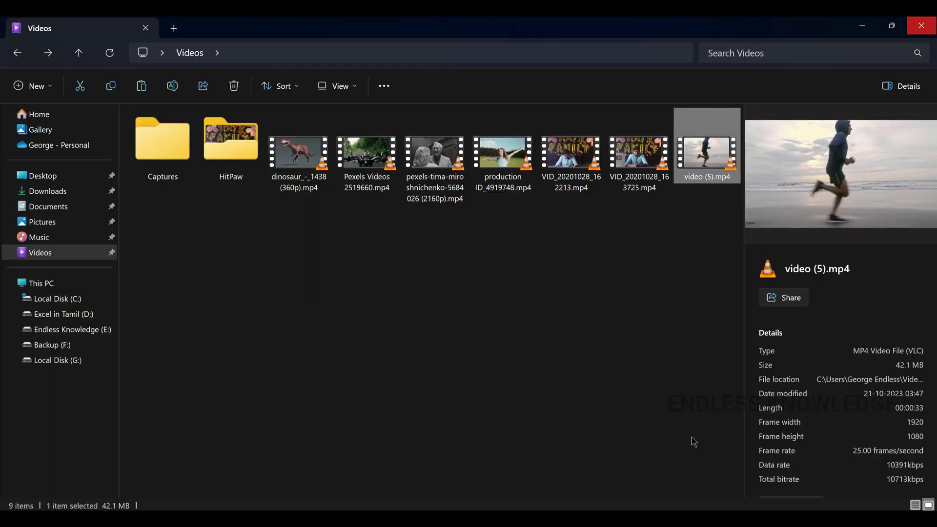
# - Play video (5).mp4, then add it to HitPaw with Frame Interpolation Model at 100% resolution
pyautogui.doubleClick(713, 164)
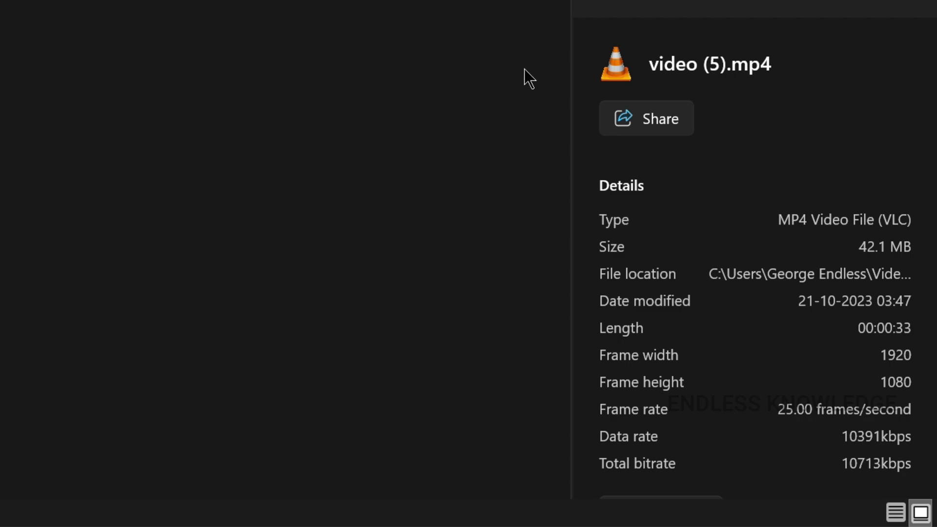
pyautogui.moveTo(616, 65); pyautogui.dragTo(283, 483)
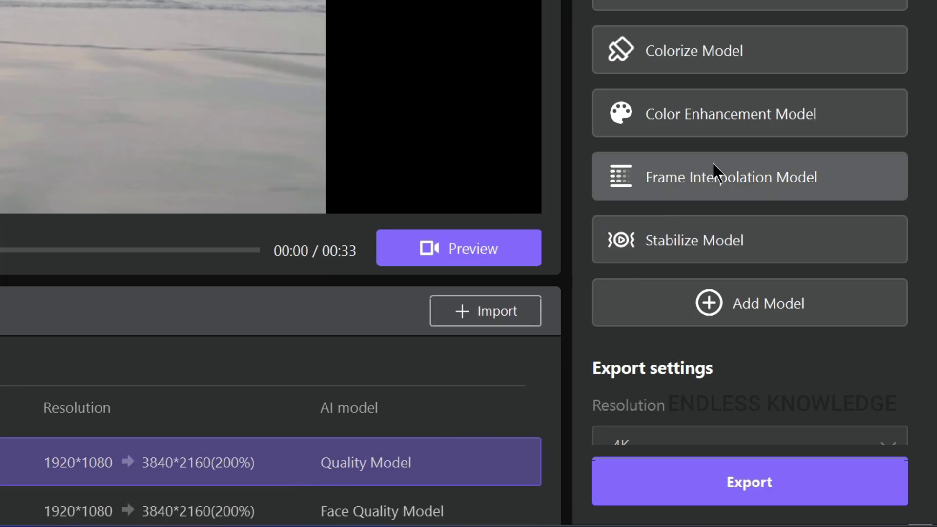
pyautogui.click(736, 180)
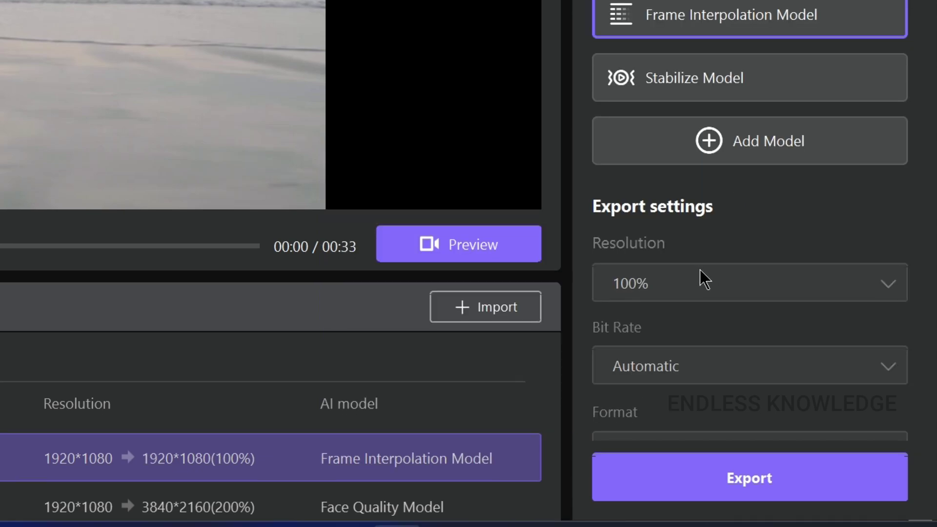
pyautogui.click(704, 287)
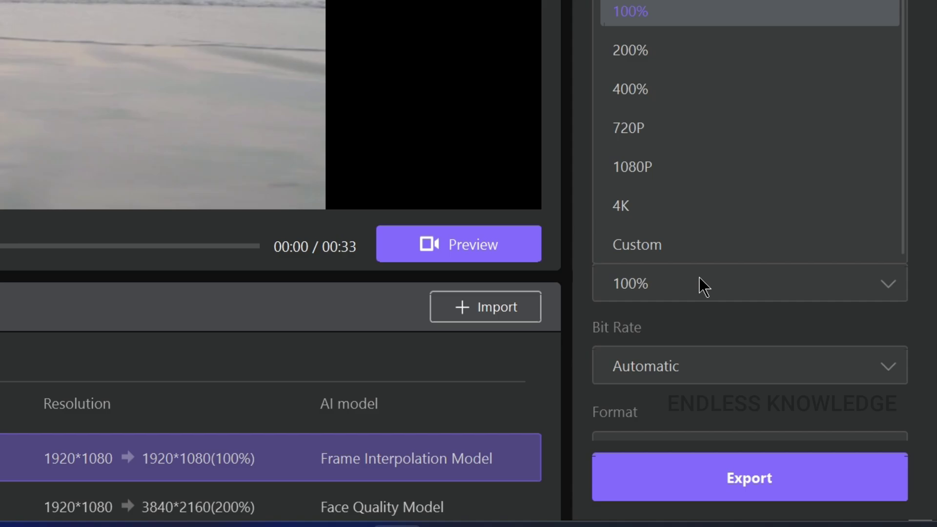
pyautogui.click(704, 287)
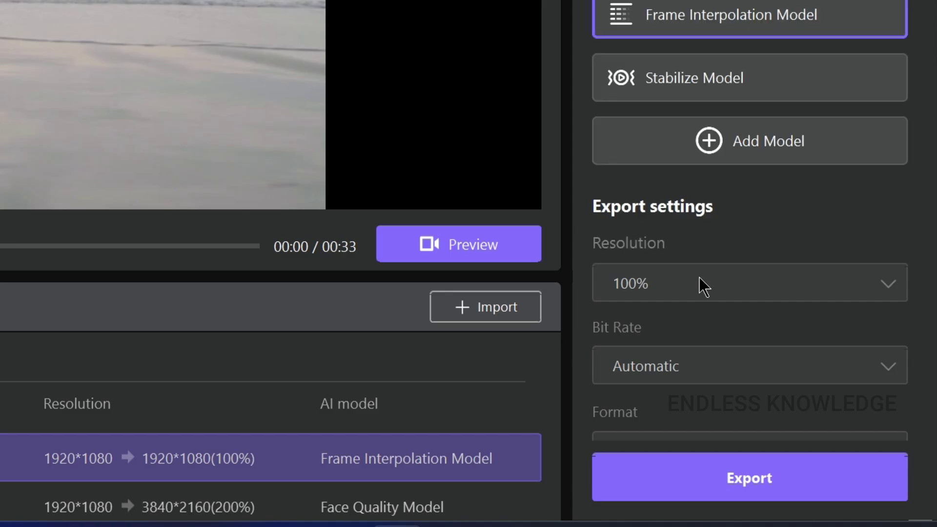
# - Preview the 25 vs 50 fps interpolation, export video (5), and start importing another clip
pyautogui.click(461, 245)
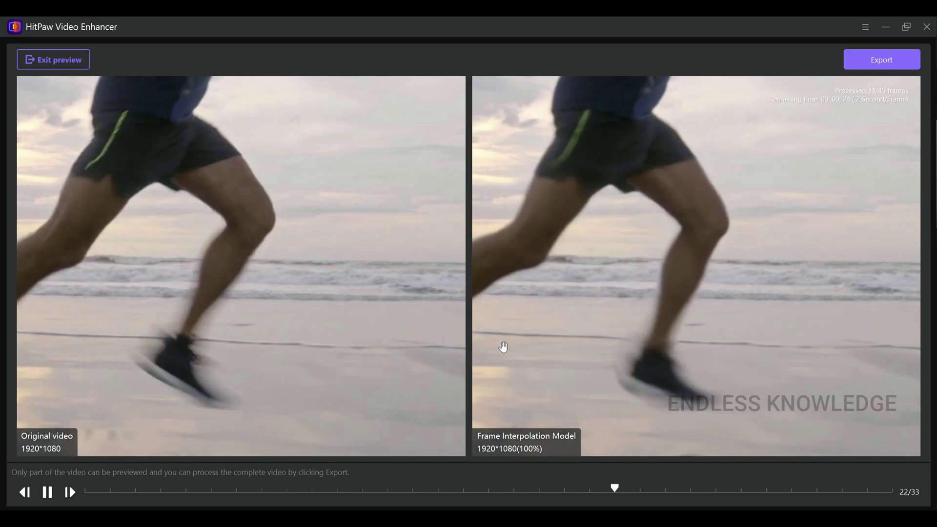
pyautogui.click(895, 60)
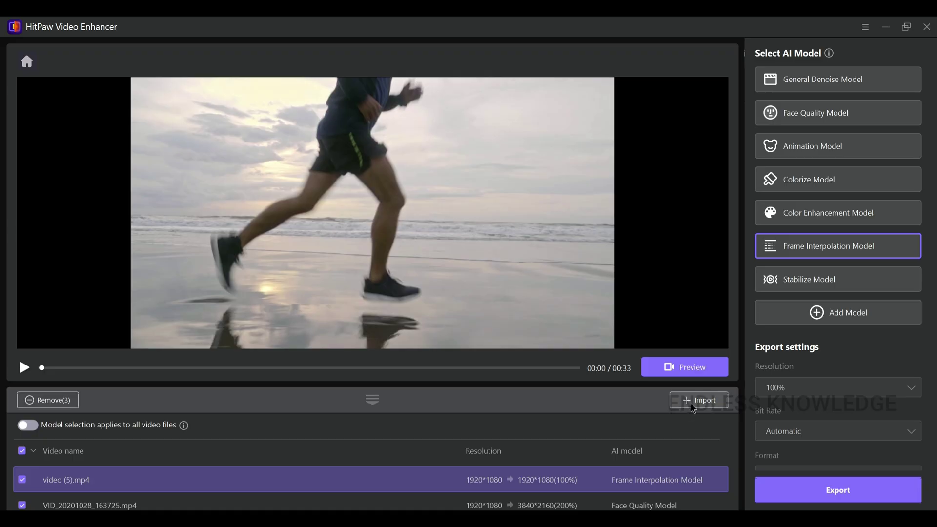
pyautogui.click(690, 400)
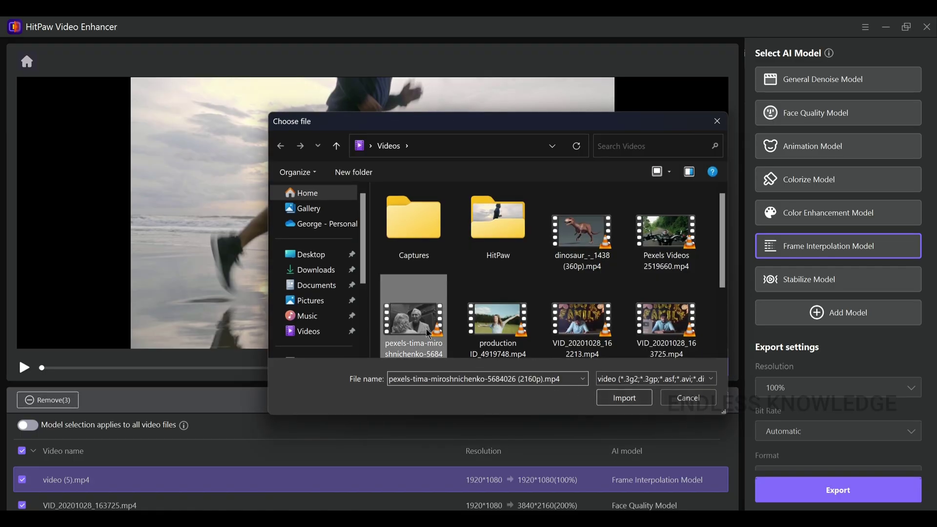
pyautogui.click(426, 329)
pyautogui.click(626, 402)
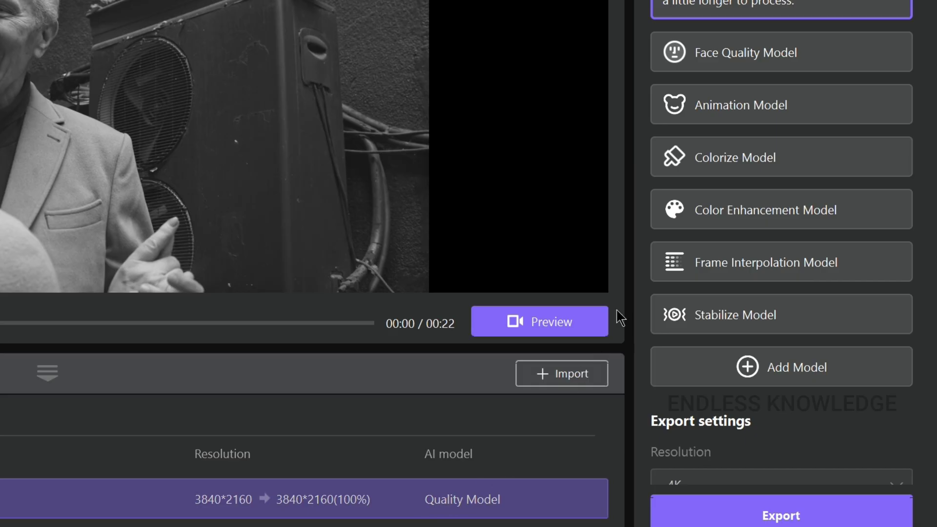
pyautogui.moveTo(766, 162)
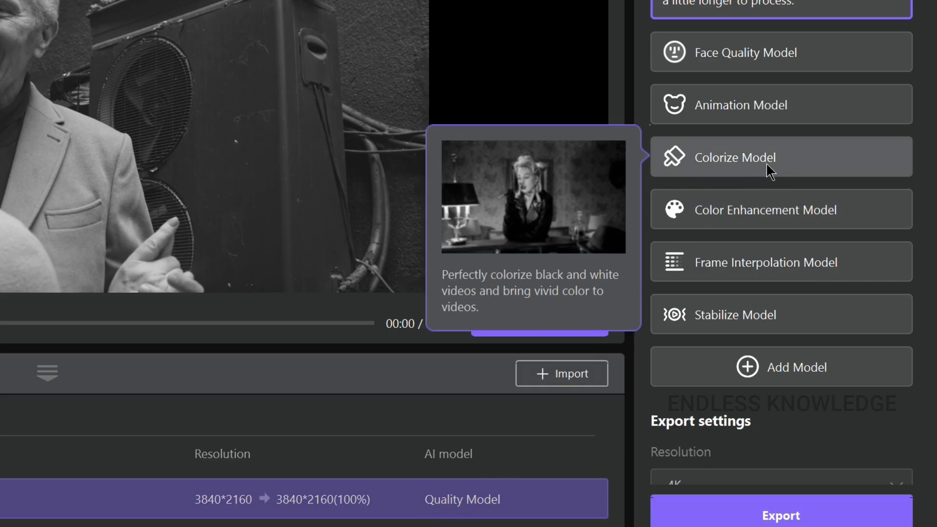
pyautogui.click(799, 156)
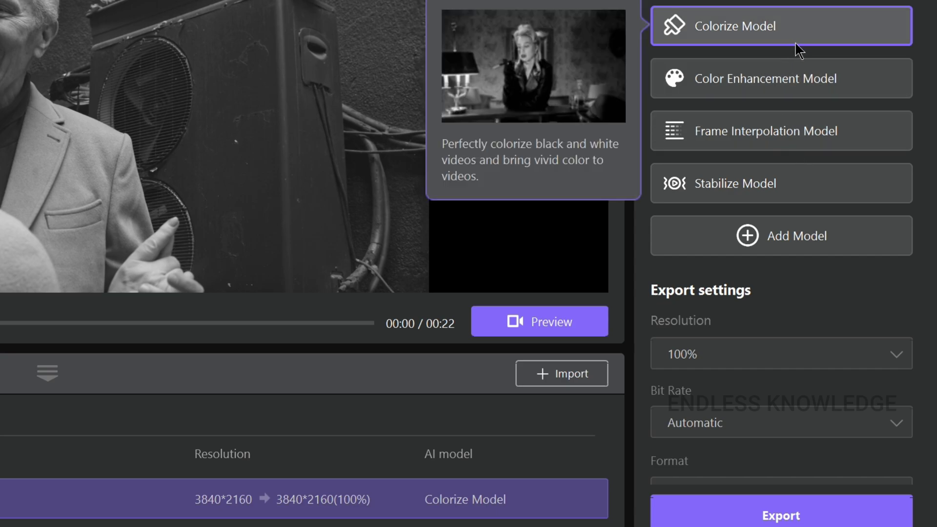
pyautogui.scroll(-3, 807, 318)
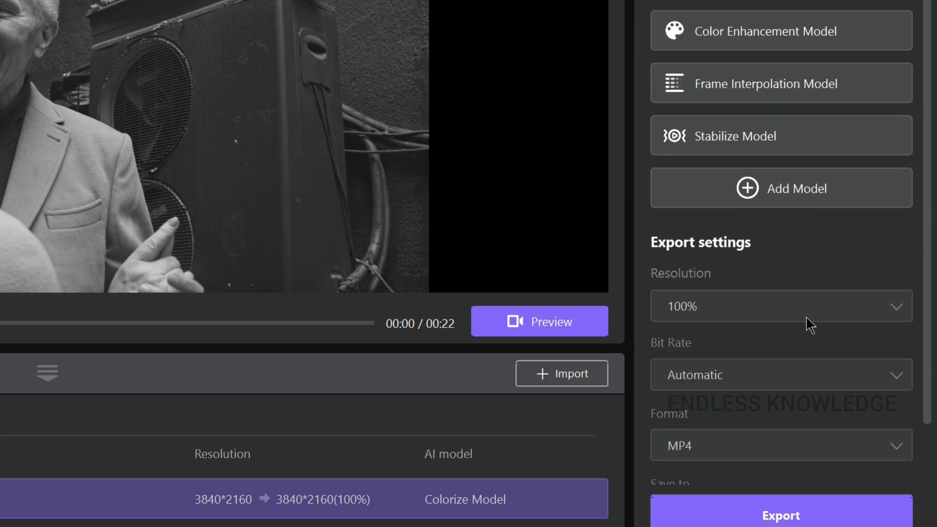
# - Preview the colorized clip, then import Pexels Videos 2519660.mp4 and preview it with Color Enhancement Model
pyautogui.click(526, 321)
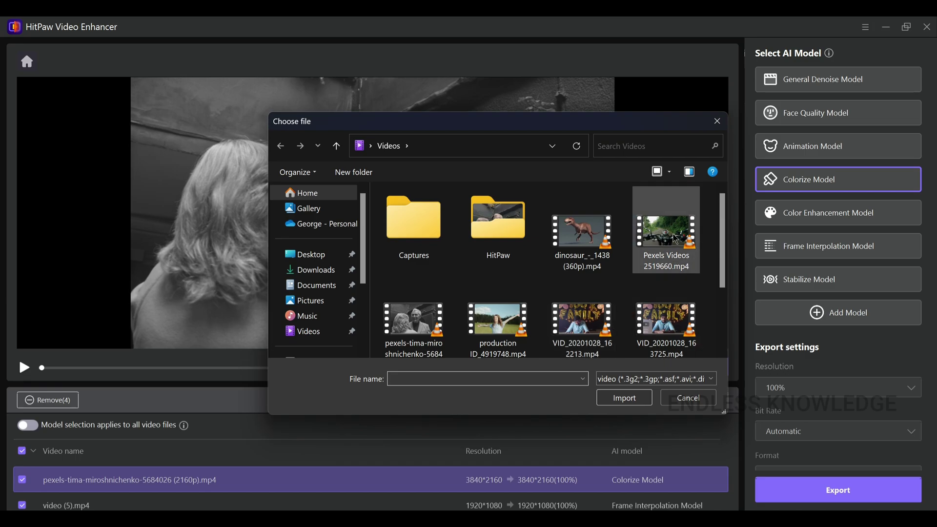
pyautogui.click(675, 239)
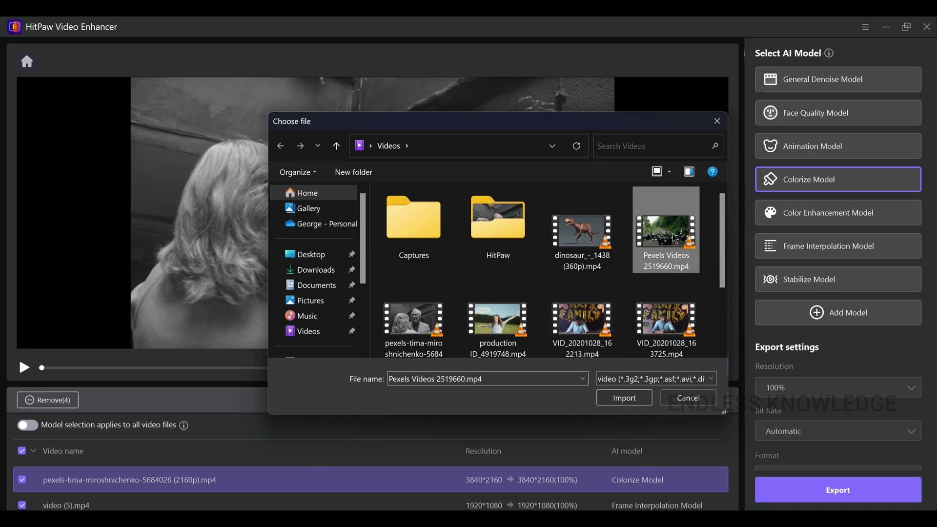
pyautogui.click(640, 401)
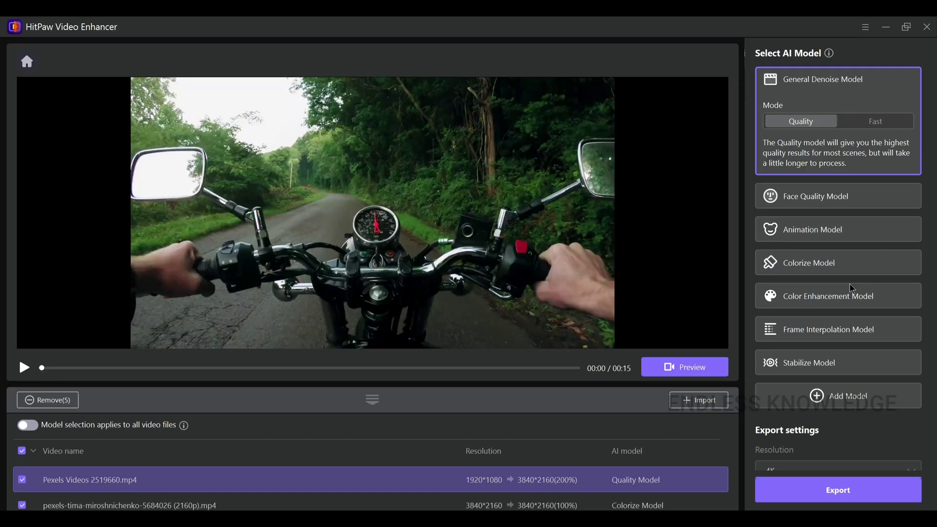
pyautogui.click(864, 302)
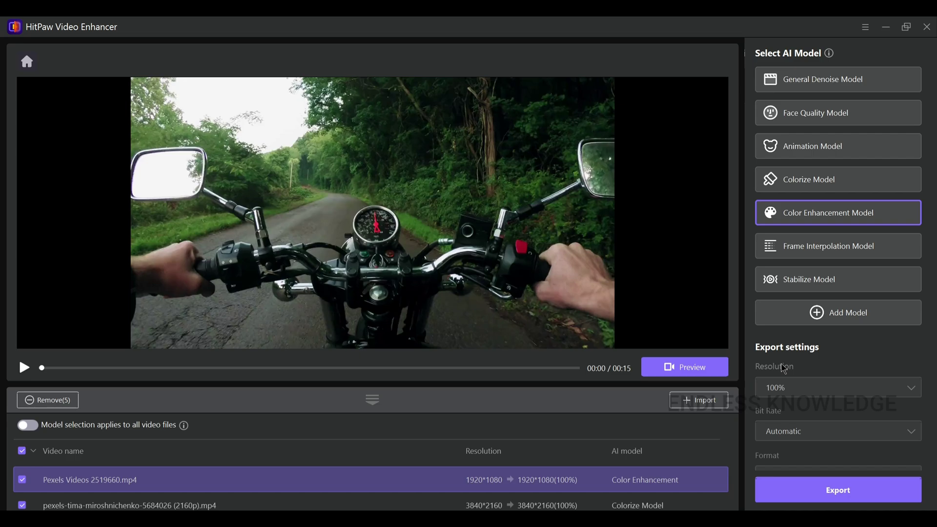
pyautogui.click(725, 368)
# - Import production ID_4919748.mp4, play it briefly, and apply the Stabilize Model
pyautogui.click(687, 399)
pyautogui.click(498, 322)
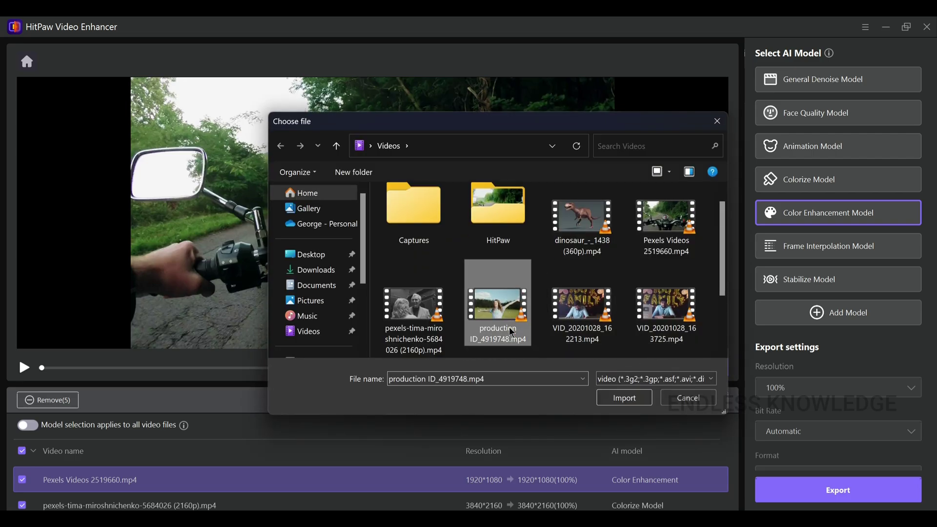
pyautogui.click(626, 398)
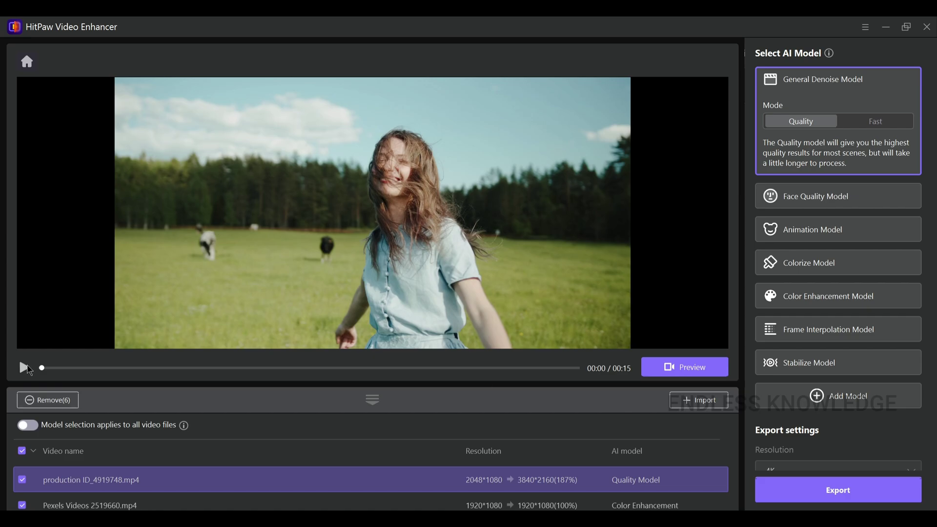
pyautogui.click(27, 366)
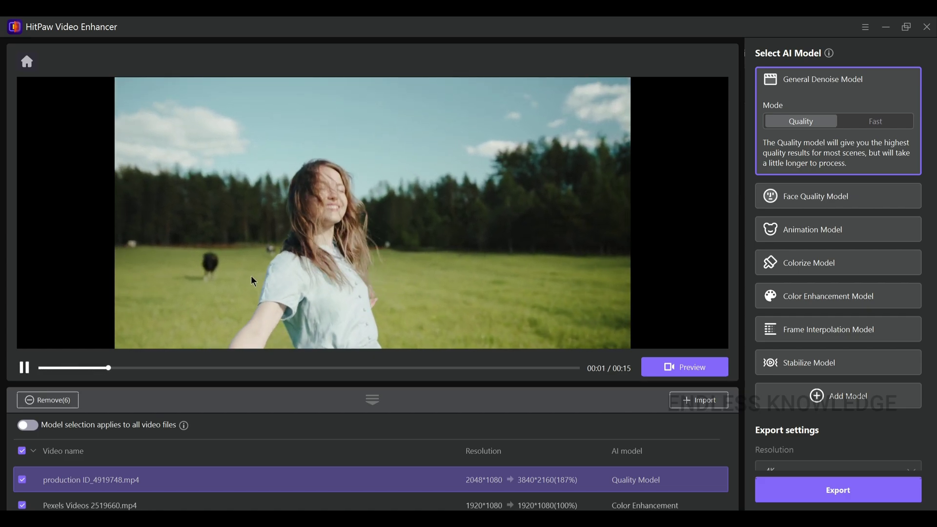
pyautogui.click(28, 368)
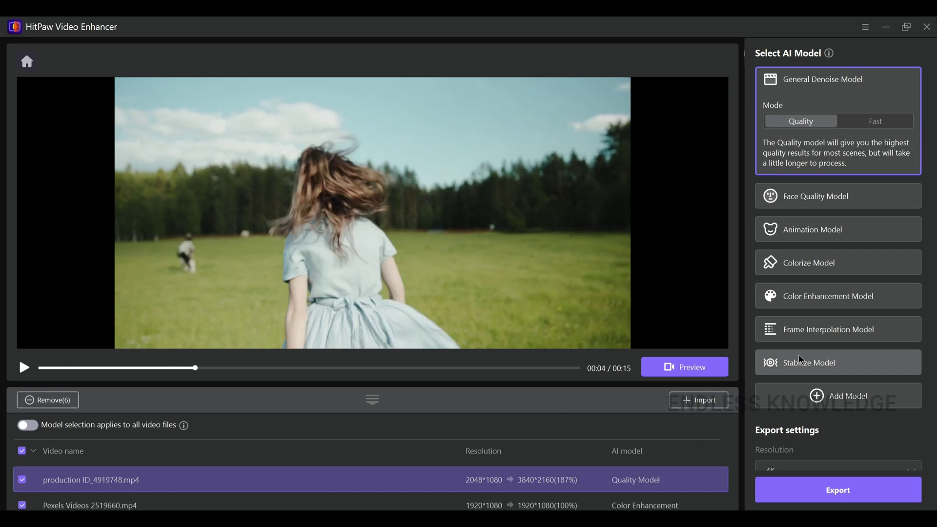
pyautogui.click(836, 369)
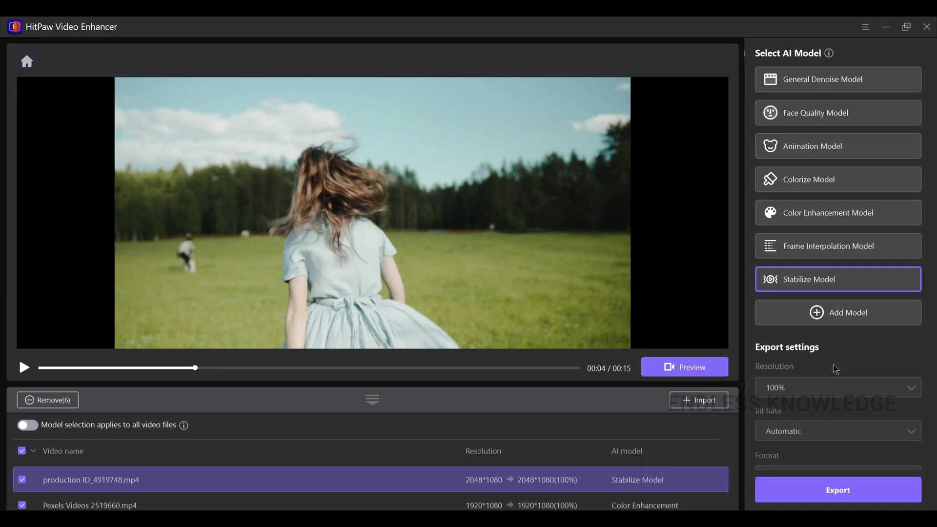
# - Compare the stabilized production ID_4919748.mp4 side by side with the original, then export it
pyautogui.click(684, 371)
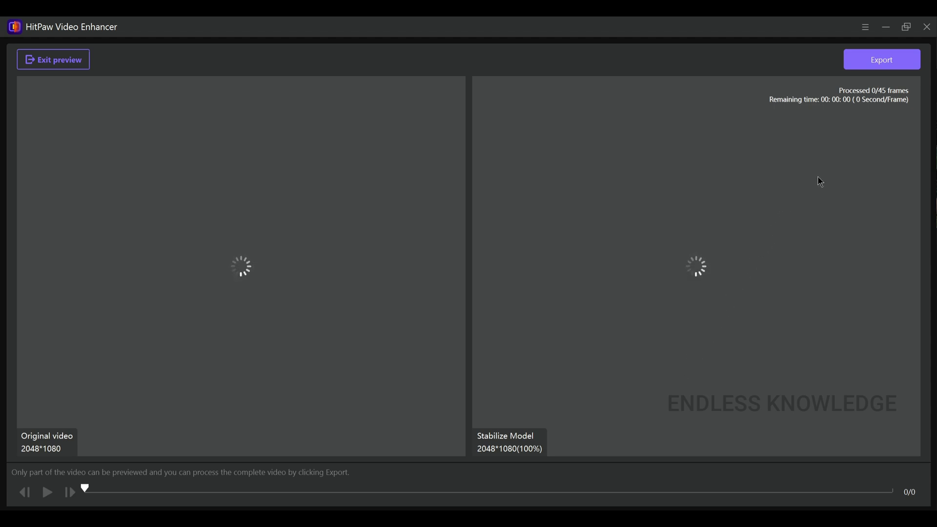
pyautogui.click(868, 61)
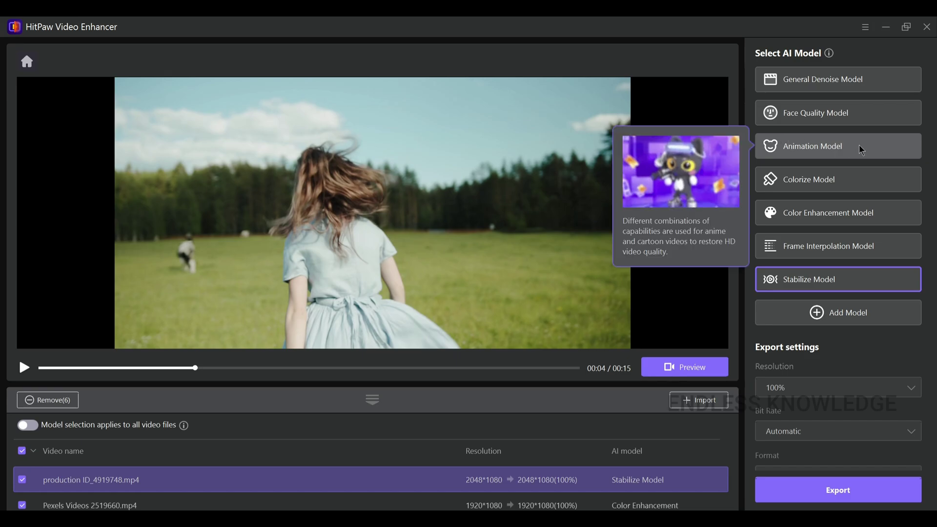
# - Import dinosaur_-_1438 (360p).mp4 and apply the Animation Model to upscale 640*360 to 3840*2160
pyautogui.click(689, 402)
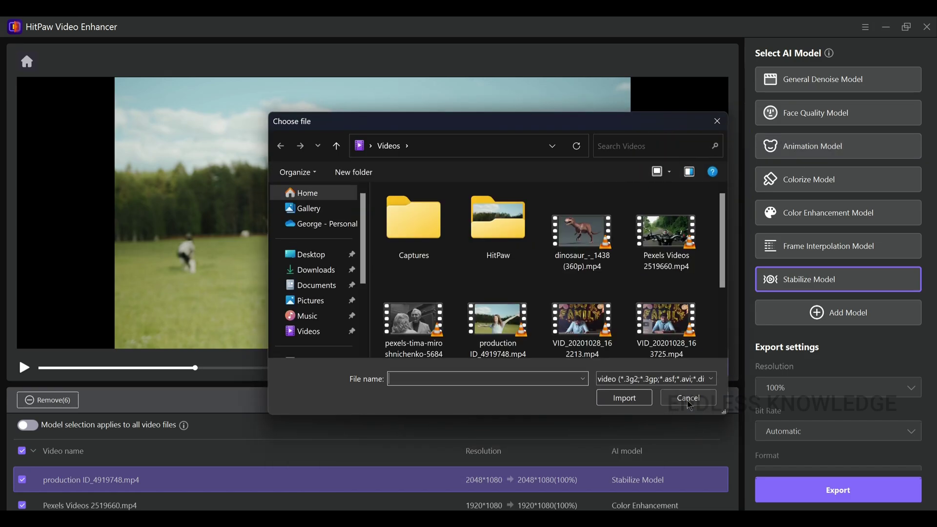
pyautogui.click(595, 235)
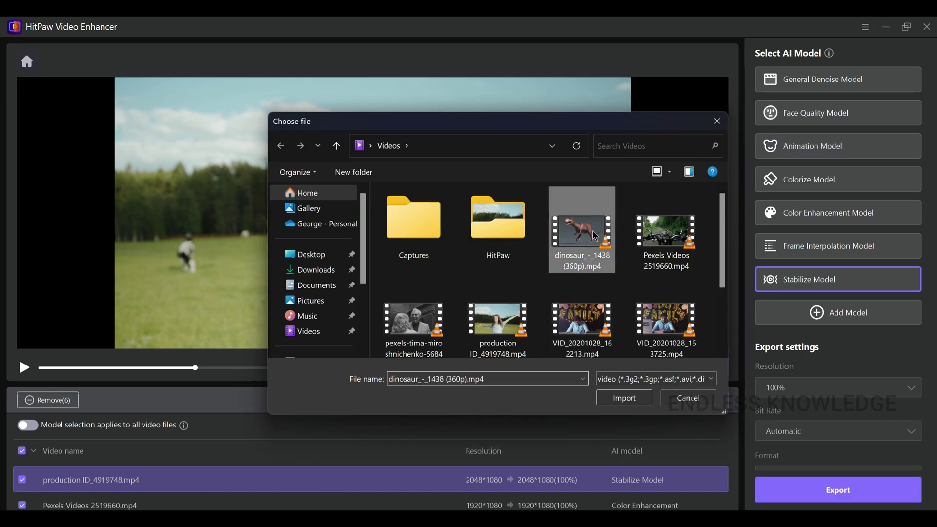
pyautogui.click(624, 397)
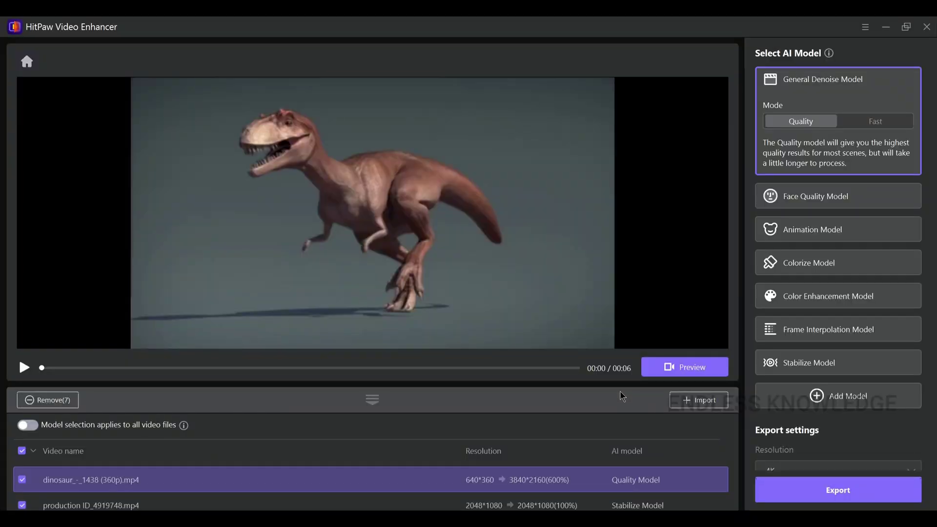
pyautogui.click(869, 223)
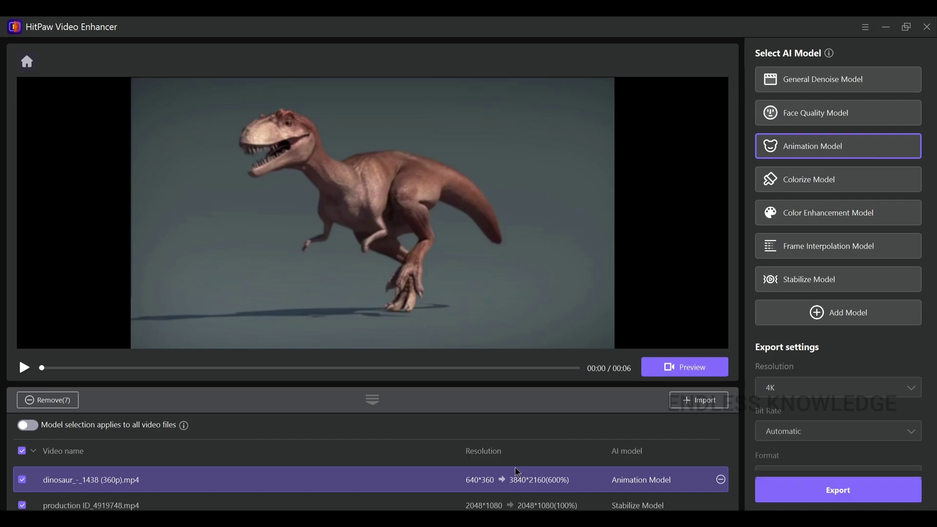
# - Preview and export the 4K Animation Model dinosaur clip, then return to the editing page
pyautogui.click(682, 366)
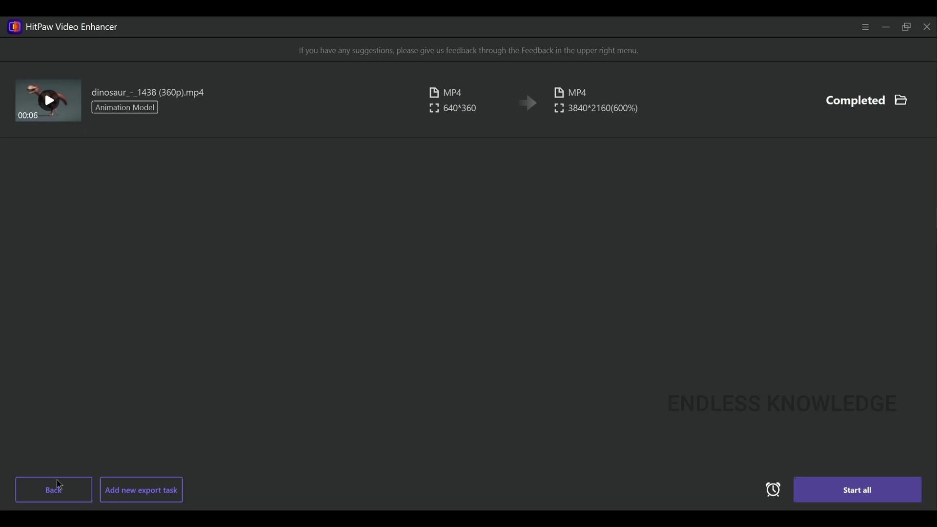
pyautogui.click(54, 493)
pyautogui.click(547, 309)
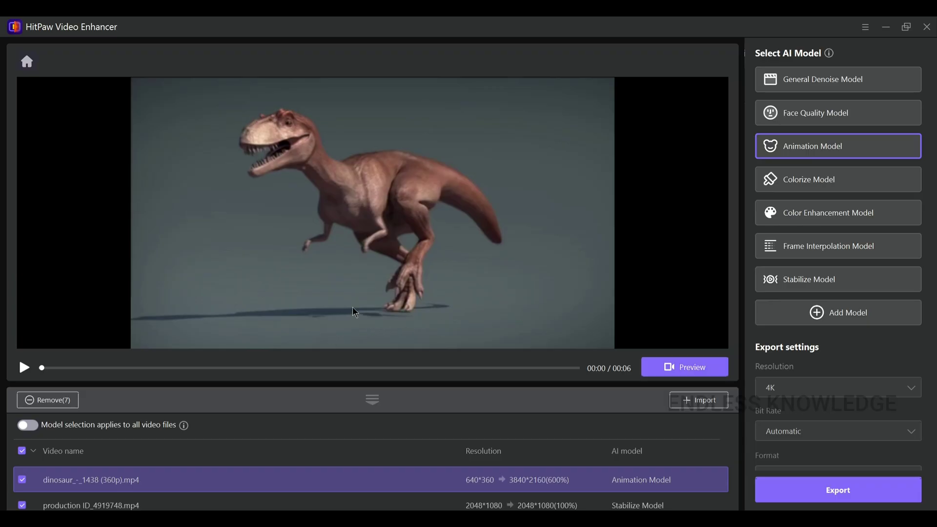
# - Go to the start screen, confirm clearing the imported videos, and switch to Video Repair
pyautogui.click(26, 61)
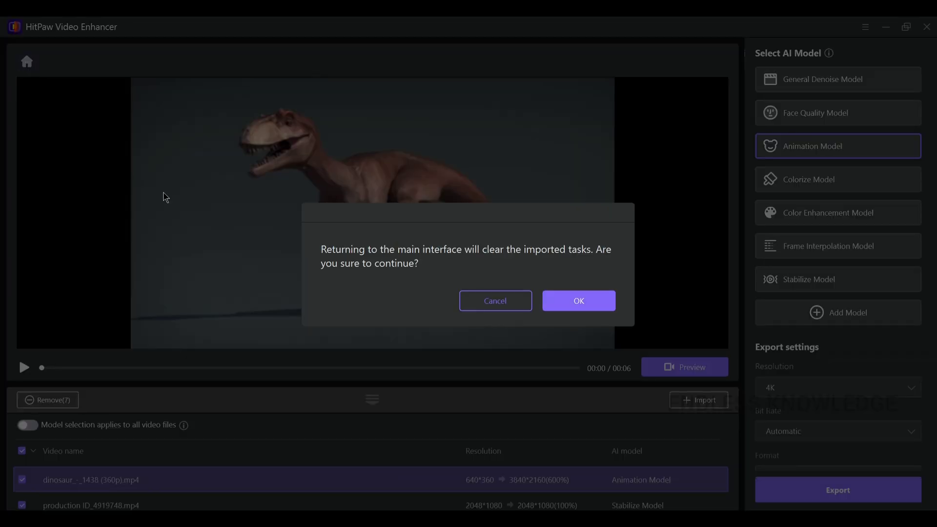
pyautogui.click(608, 305)
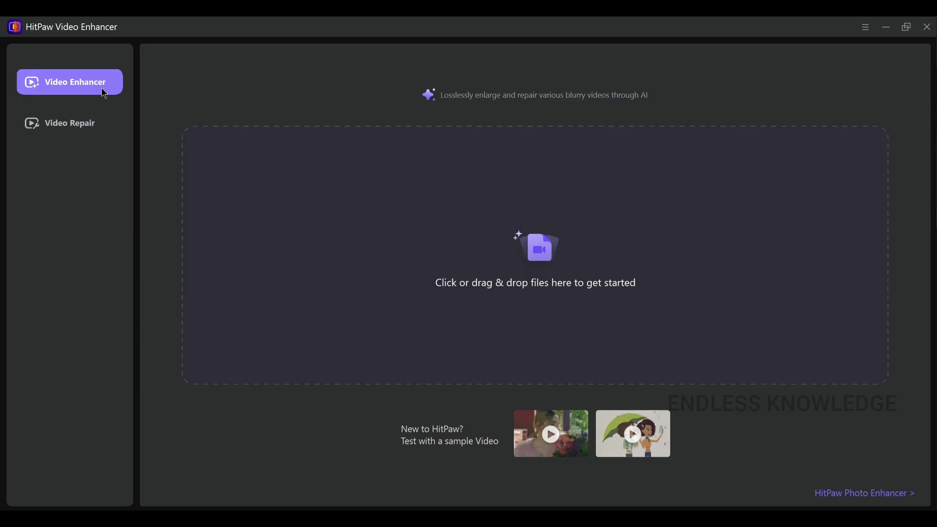
pyautogui.click(90, 129)
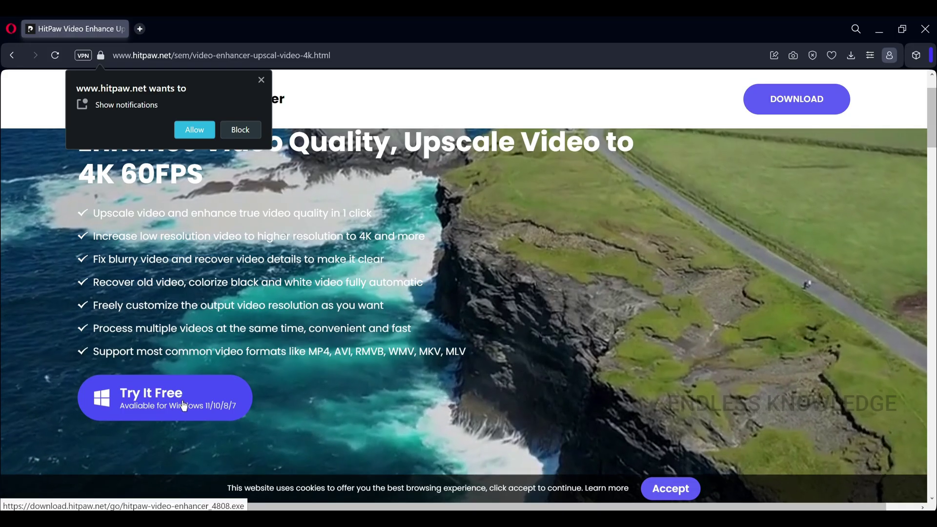
# - Download the free trial installer from hitpaw.net, run it, and start installing HitPaw Video Enhancer
pyautogui.click(186, 402)
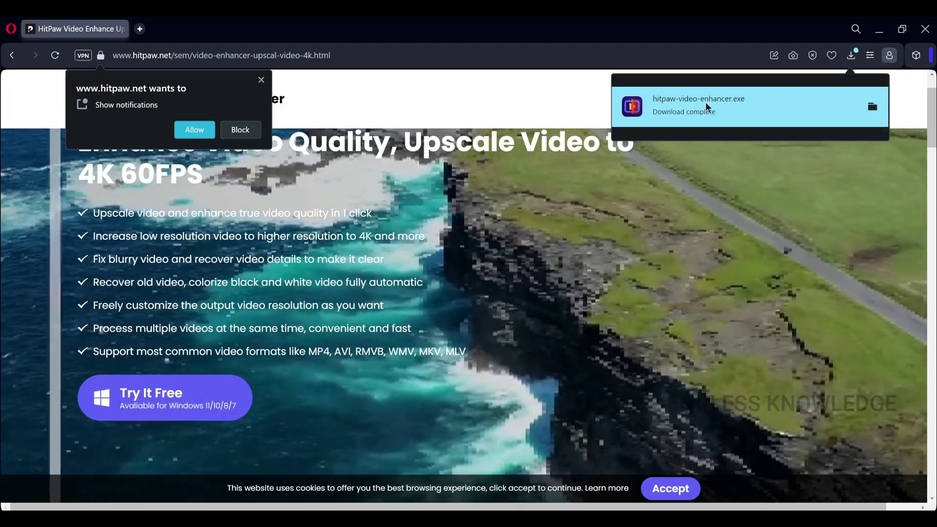
pyautogui.click(706, 102)
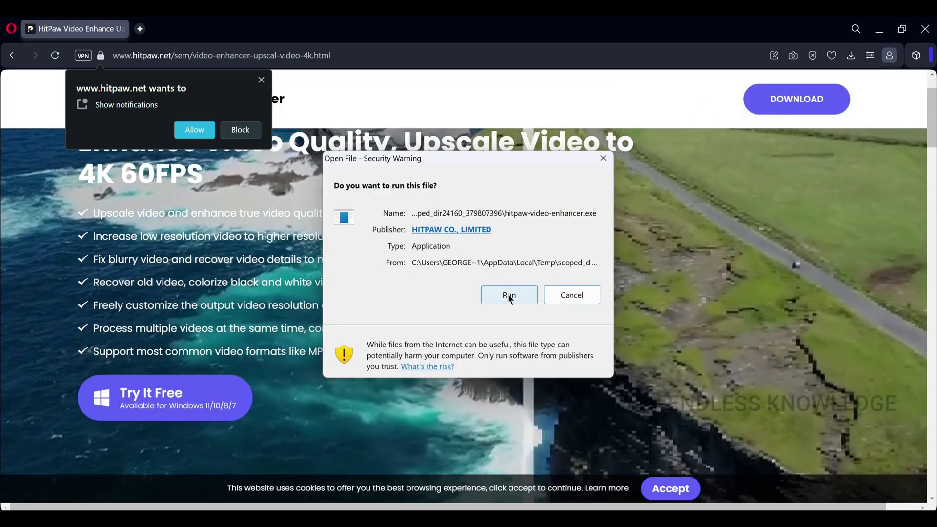
pyautogui.click(509, 295)
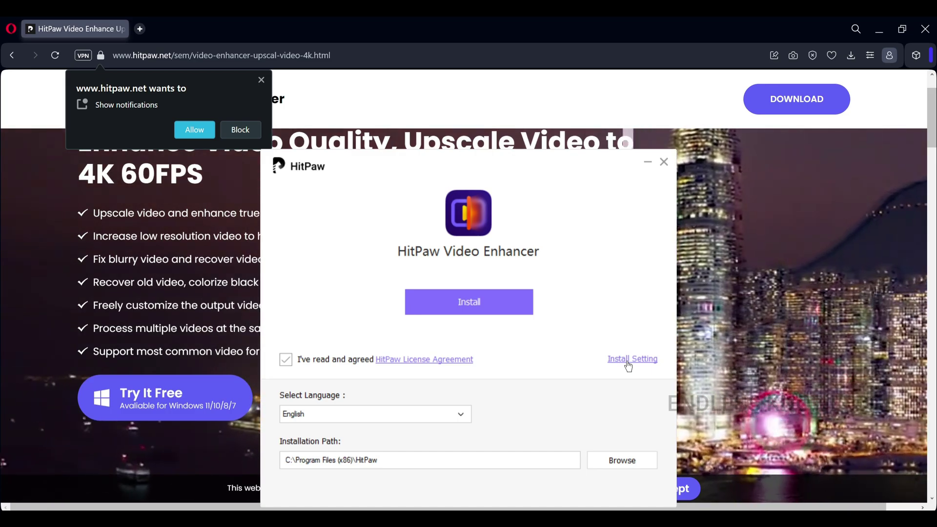
pyautogui.click(629, 361)
pyautogui.click(483, 304)
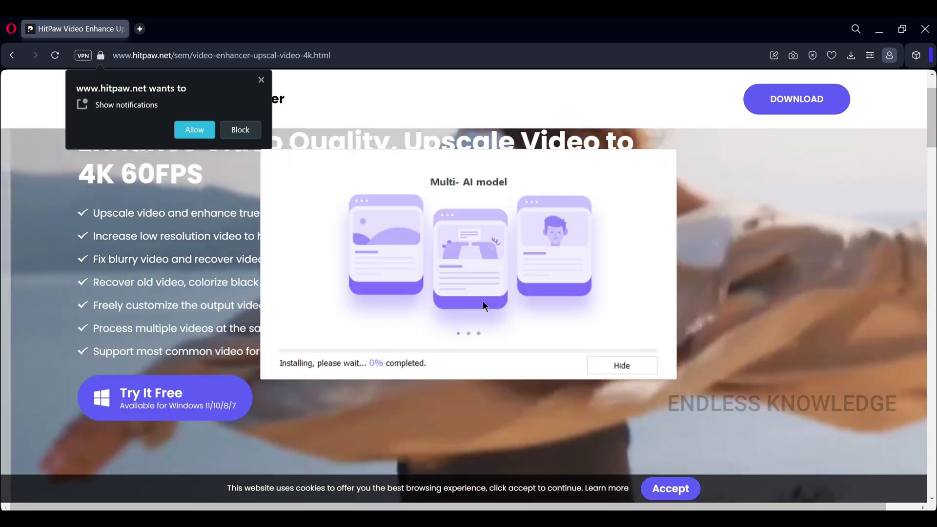